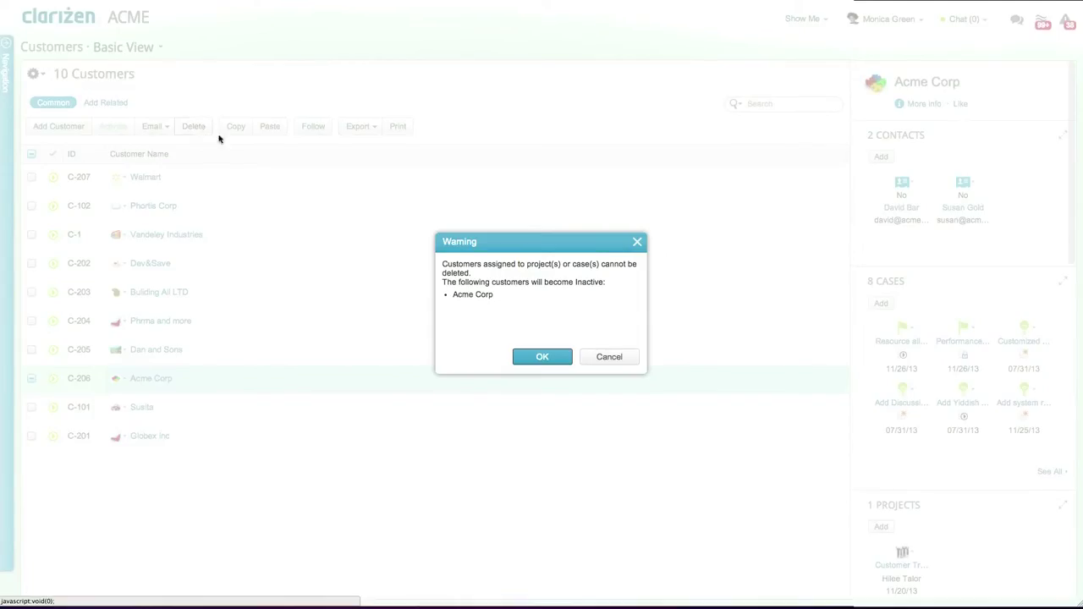
# - Confirm making the Acme Corp customer inactive, and reactivate it in the customer list
pyautogui.click(520, 355)
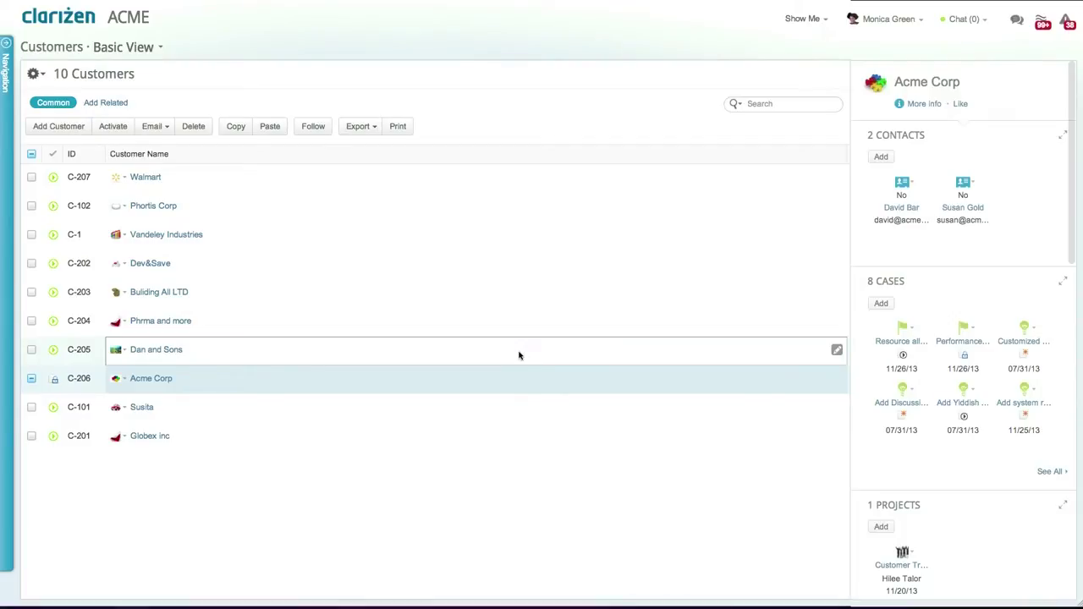
pyautogui.click(124, 132)
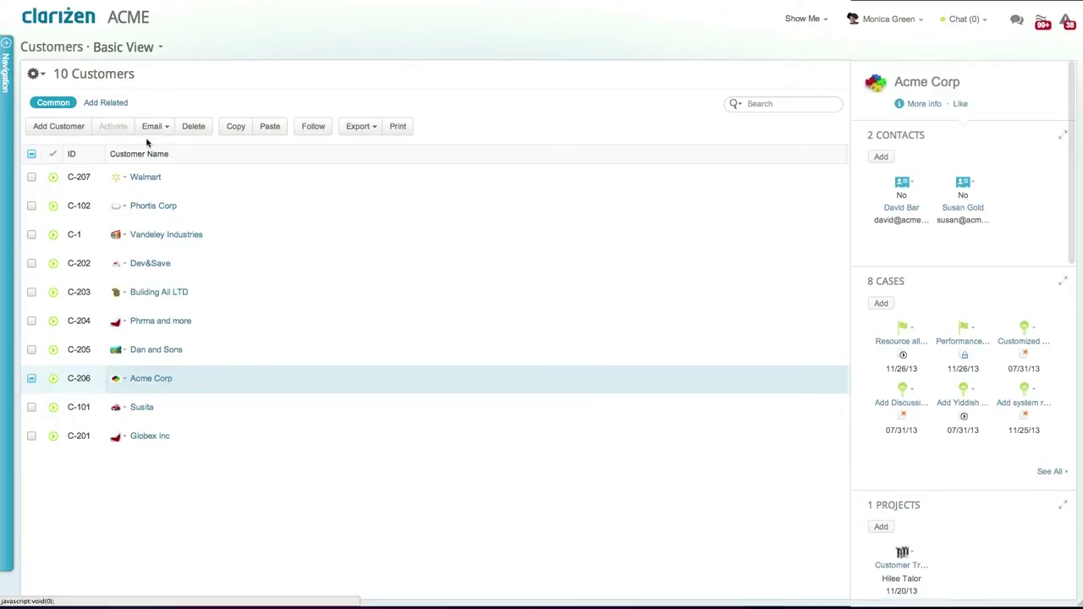
# - Find the active ACME Corp Implementation project with the search term acme and link it to the Acme Corp customer
pyautogui.click(881, 526)
pyautogui.write('acme')
pyautogui.click(296, 208)
pyautogui.click(539, 290)
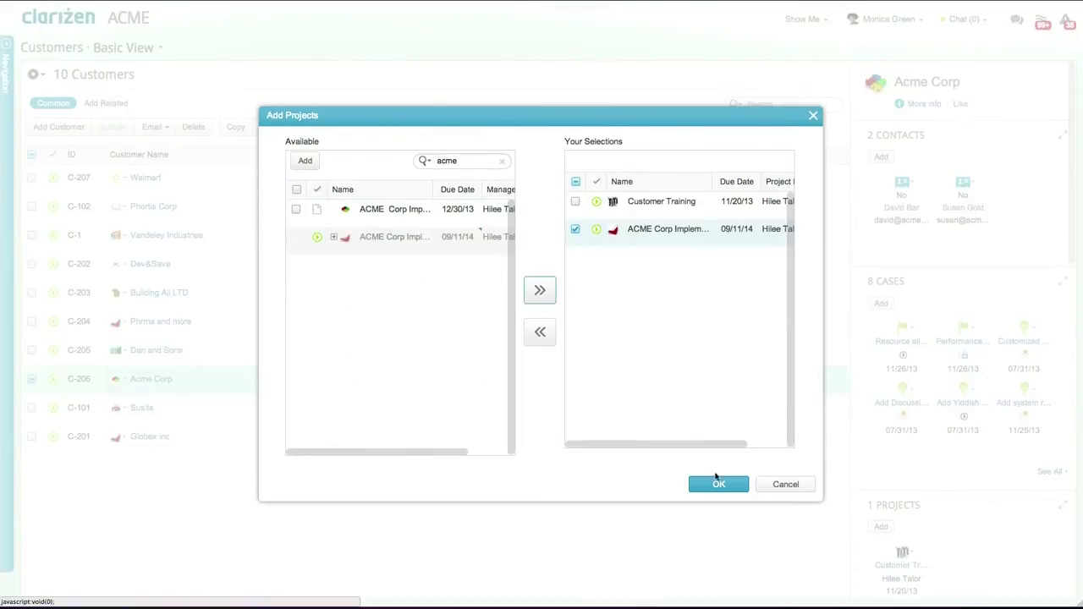
pyautogui.click(717, 483)
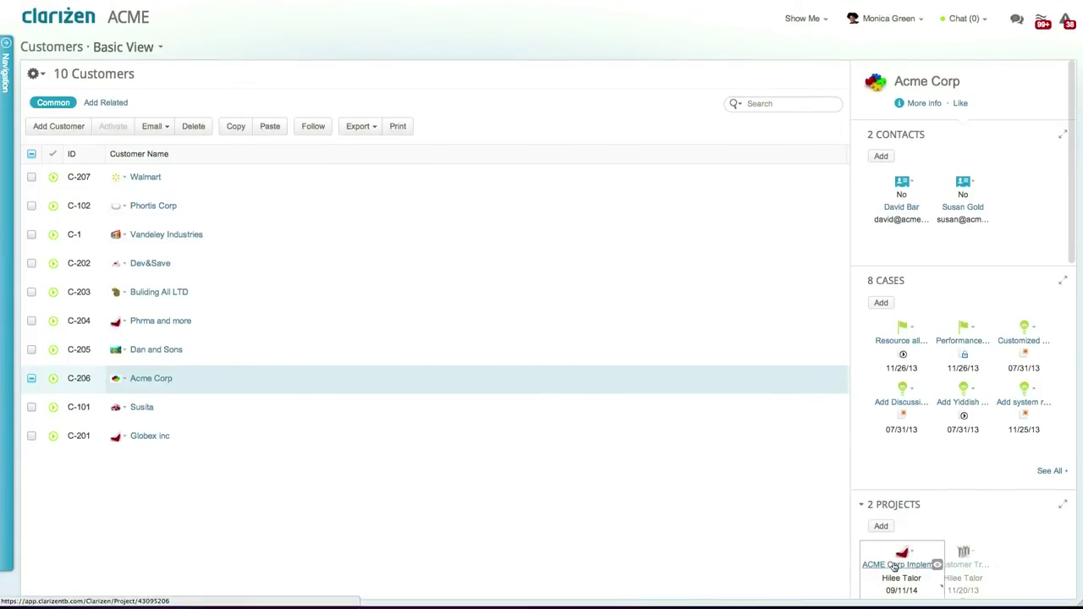
# - Open the ACME Corp Implementation project, go to its linked Acme Corp customer, and review the customer's discussions, files and groups
pyautogui.click(894, 565)
pyautogui.scroll(-5, 1062, 362)
pyautogui.scroll(-3, 1062, 362)
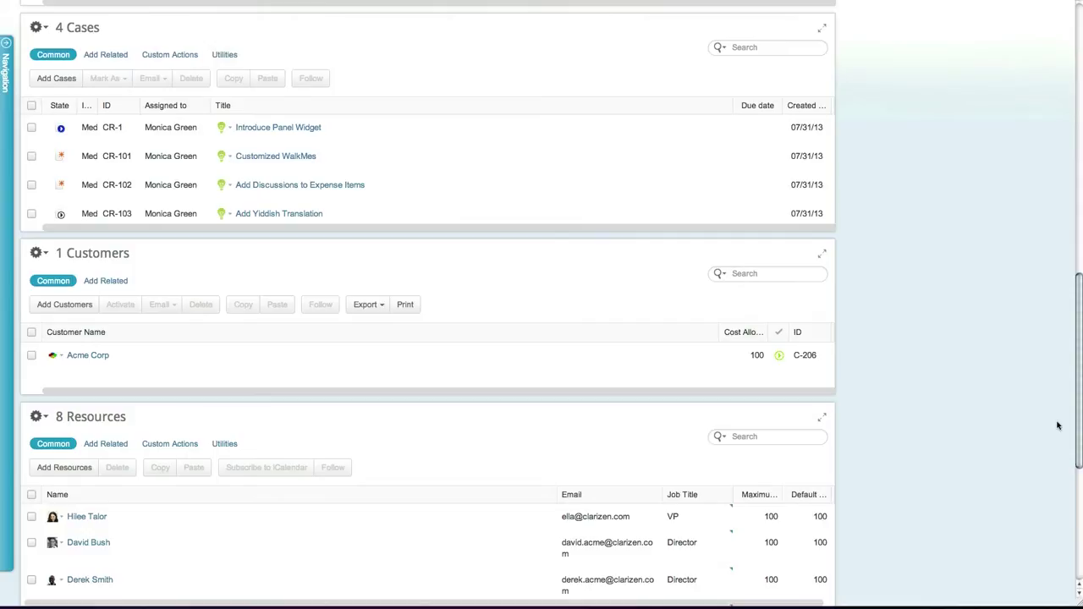
pyautogui.click(88, 356)
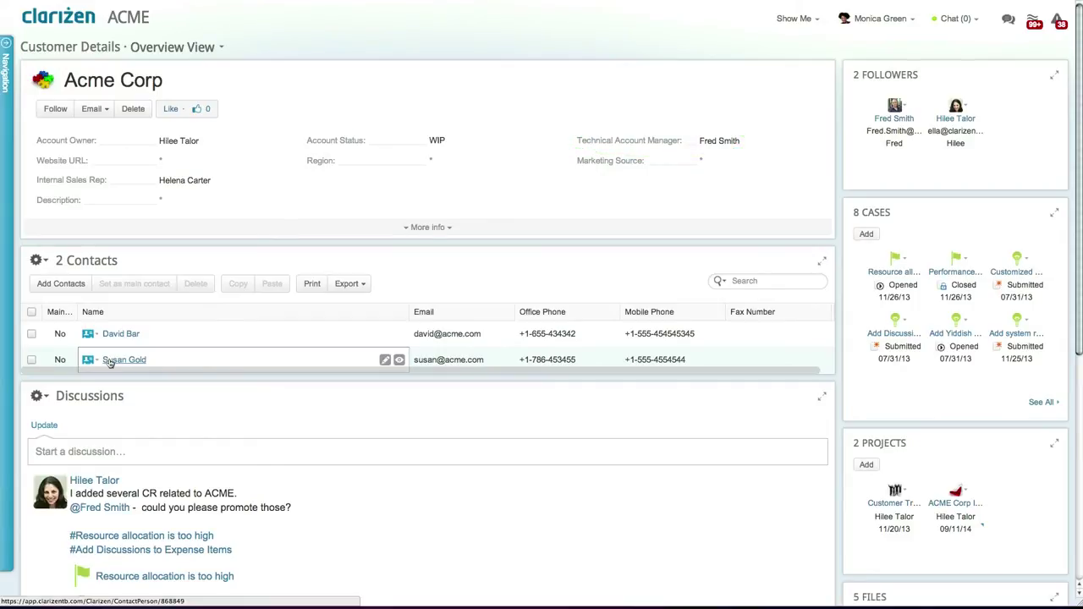
pyautogui.scroll(-5, 1079, 353)
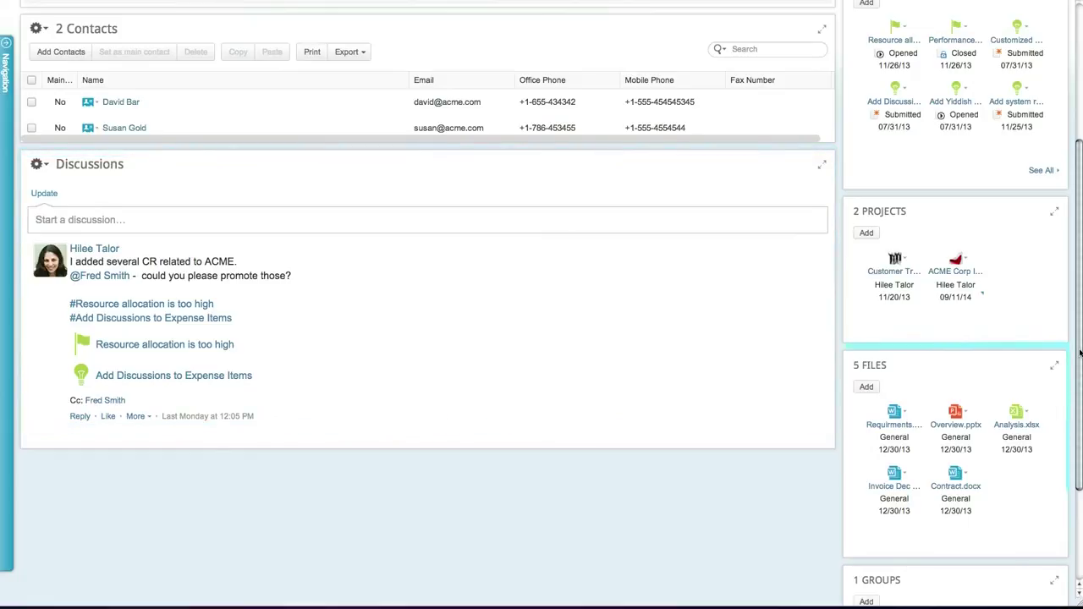
pyautogui.moveTo(1079, 353); pyautogui.dragTo(1079, 441)
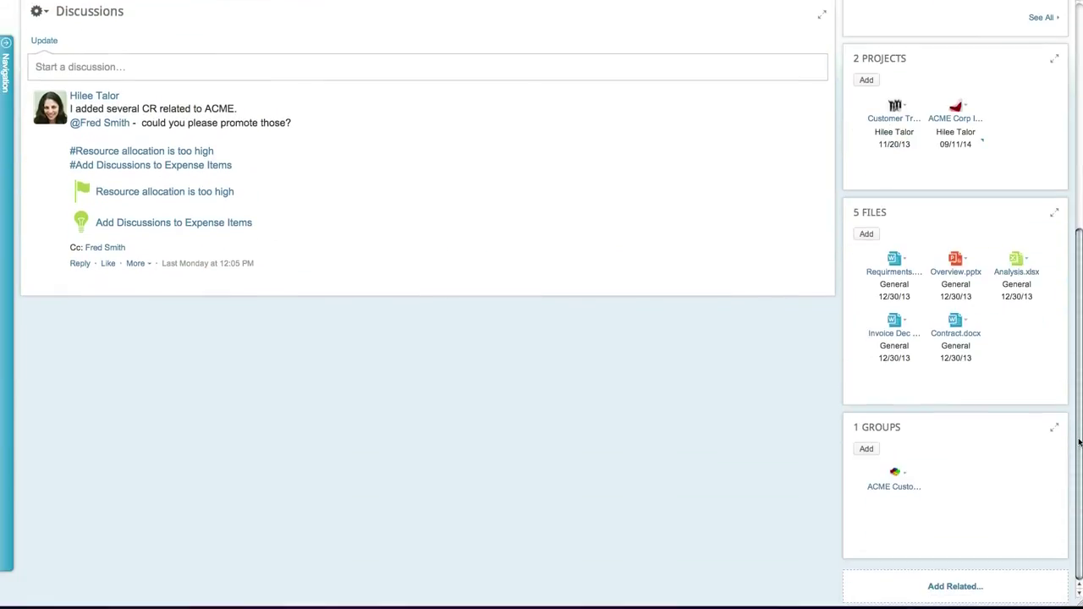
pyautogui.click(941, 587)
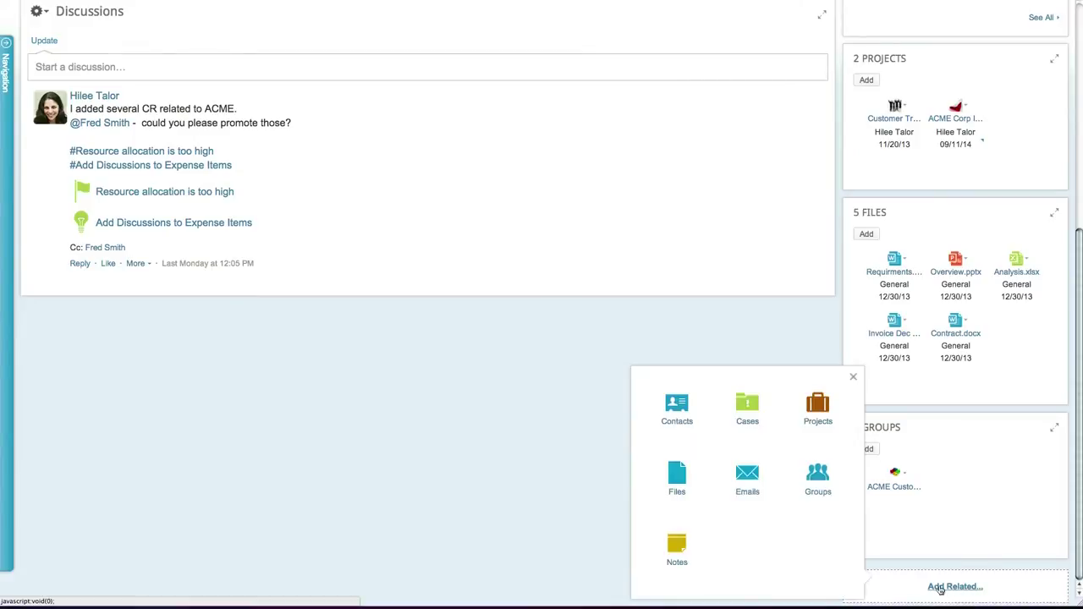
pyautogui.click(695, 423)
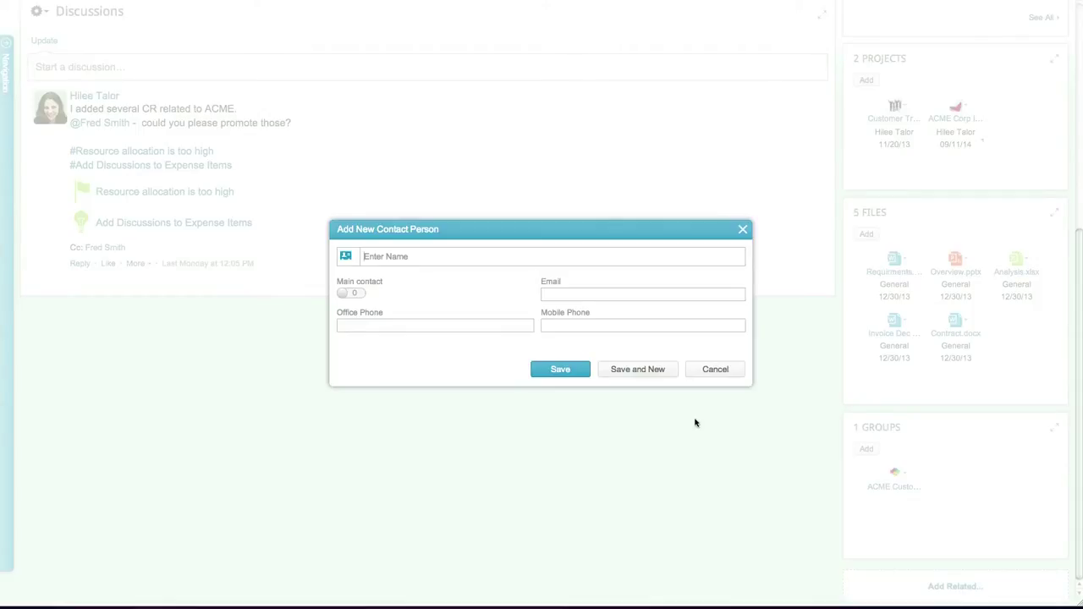
pyautogui.click(721, 373)
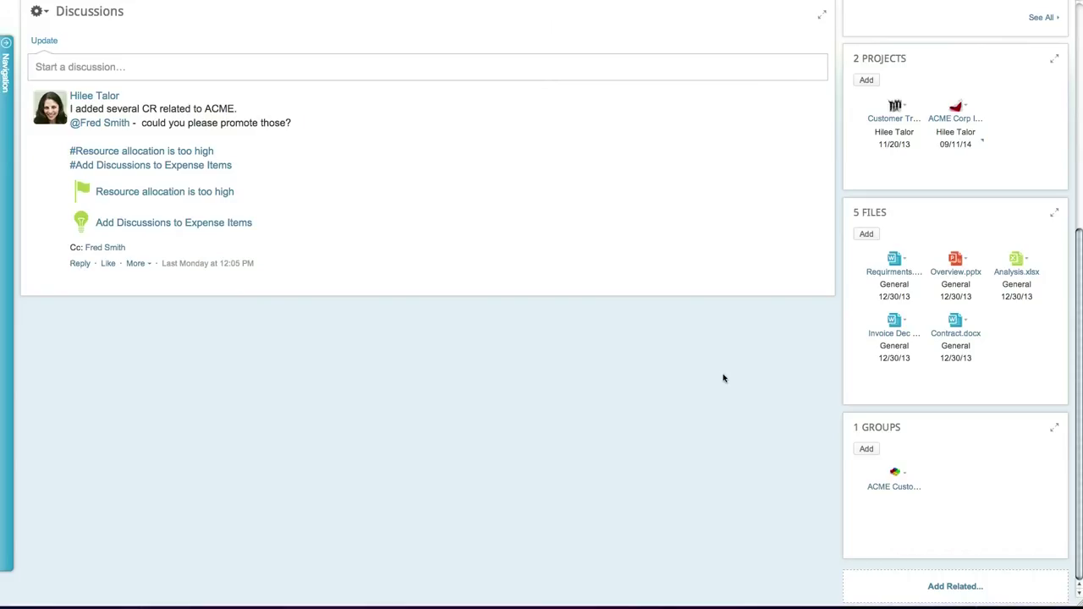
pyautogui.scroll(8, 723, 378)
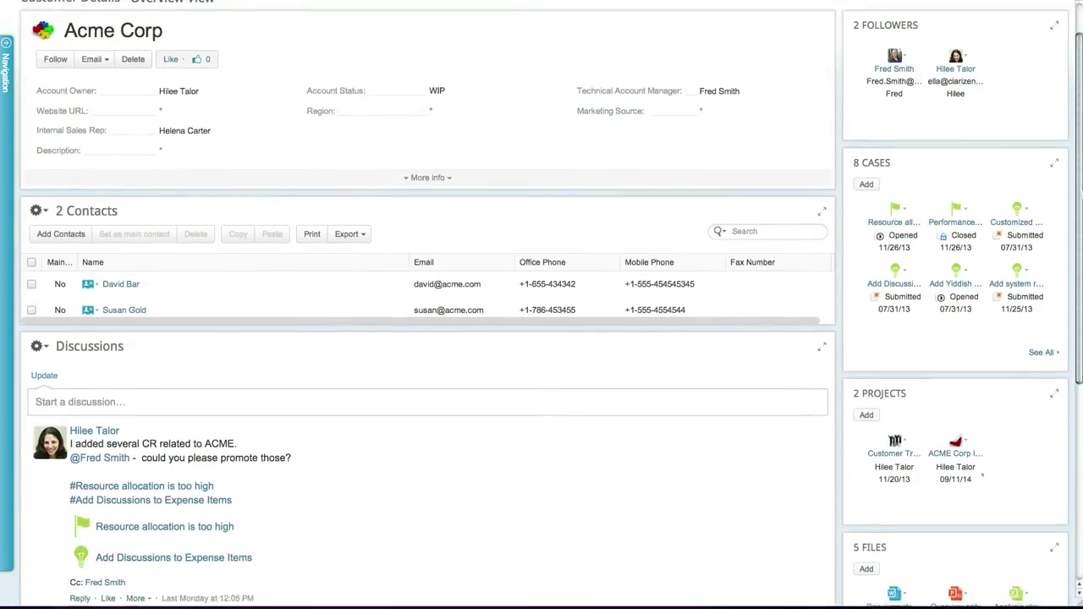
pyautogui.scroll(2, 550, 305)
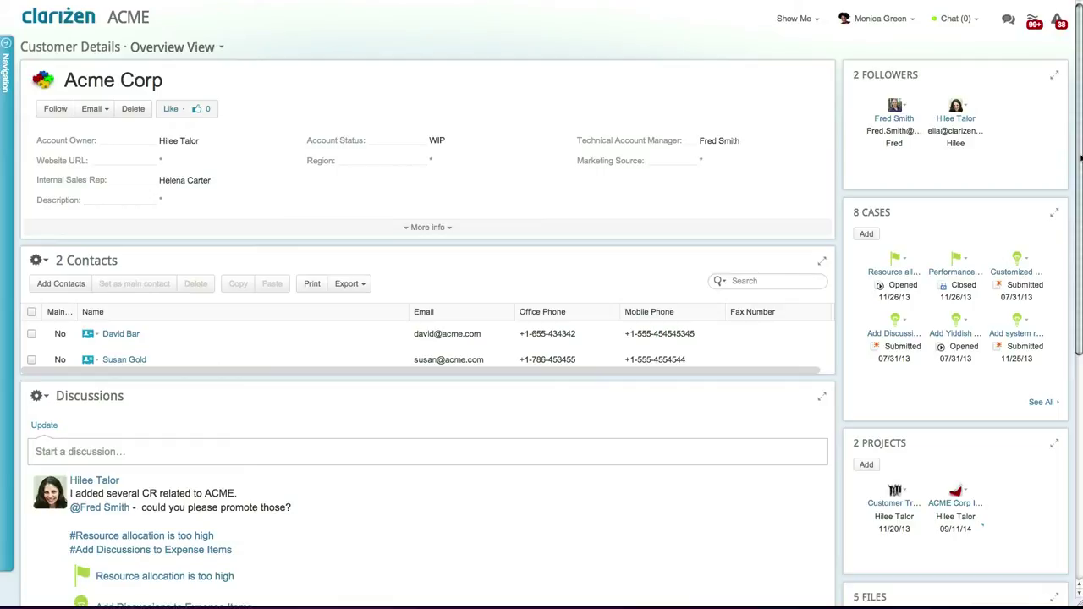
# - Open the ACME Customer Implementation social group and review its discussions, files, projects and cases
pyautogui.moveTo(981, 492)
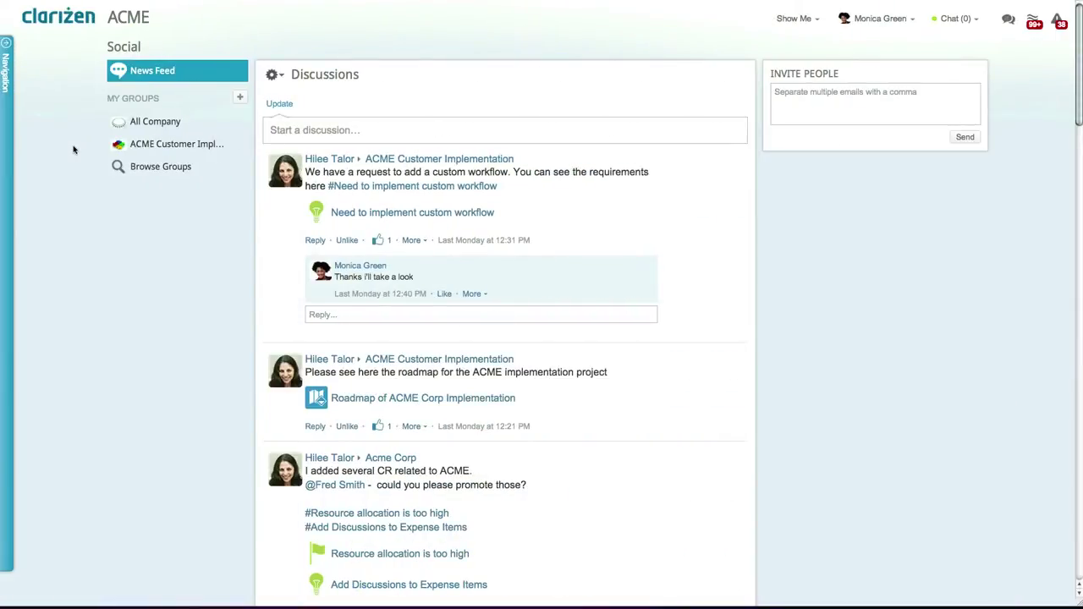
pyautogui.click(131, 146)
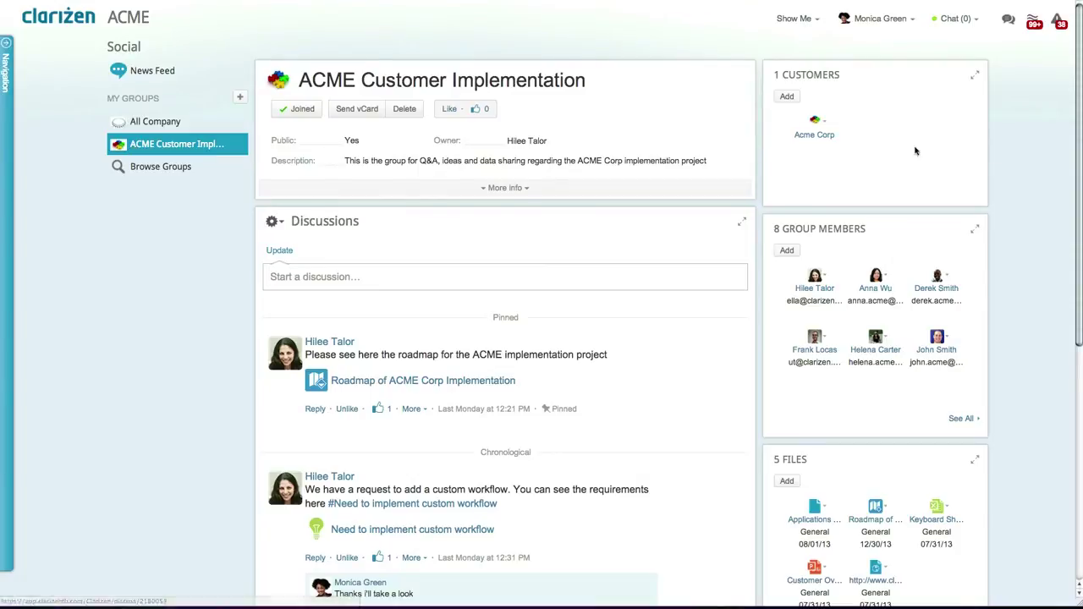
pyautogui.scroll(-5, 914, 150)
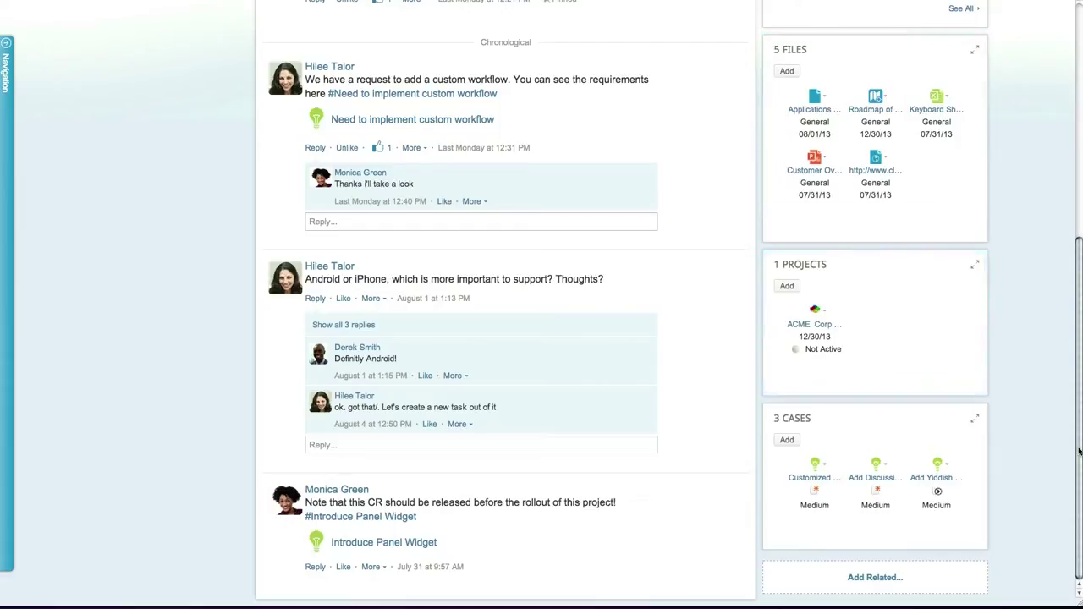
# - Open the pinned Roadmap of ACME Corp Implementation from the group's discussions and view the file's details
pyautogui.moveTo(1079, 451); pyautogui.dragTo(1080, 159)
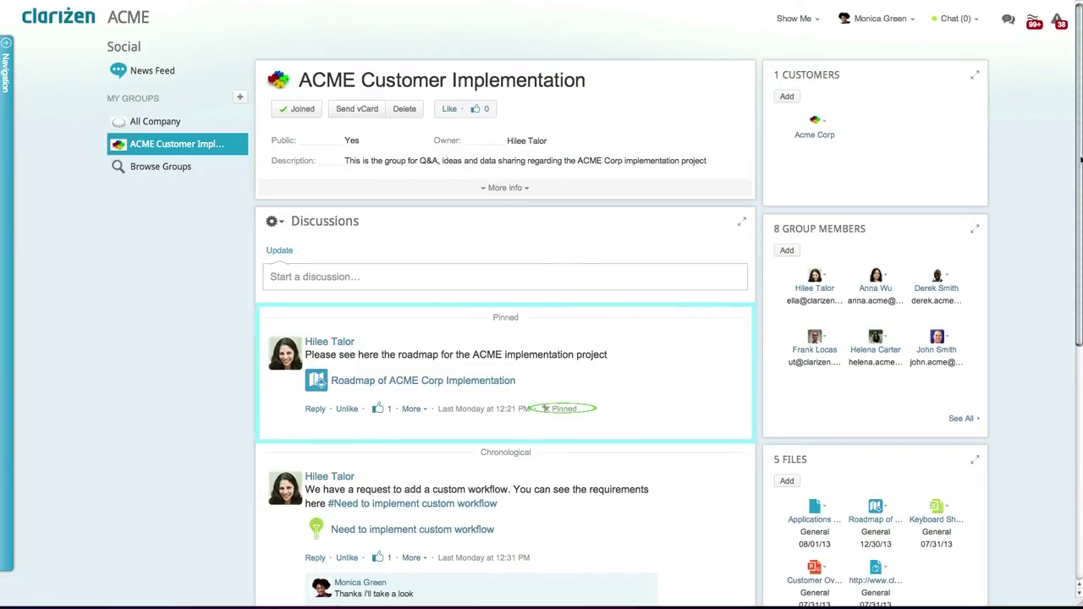
pyautogui.click(459, 382)
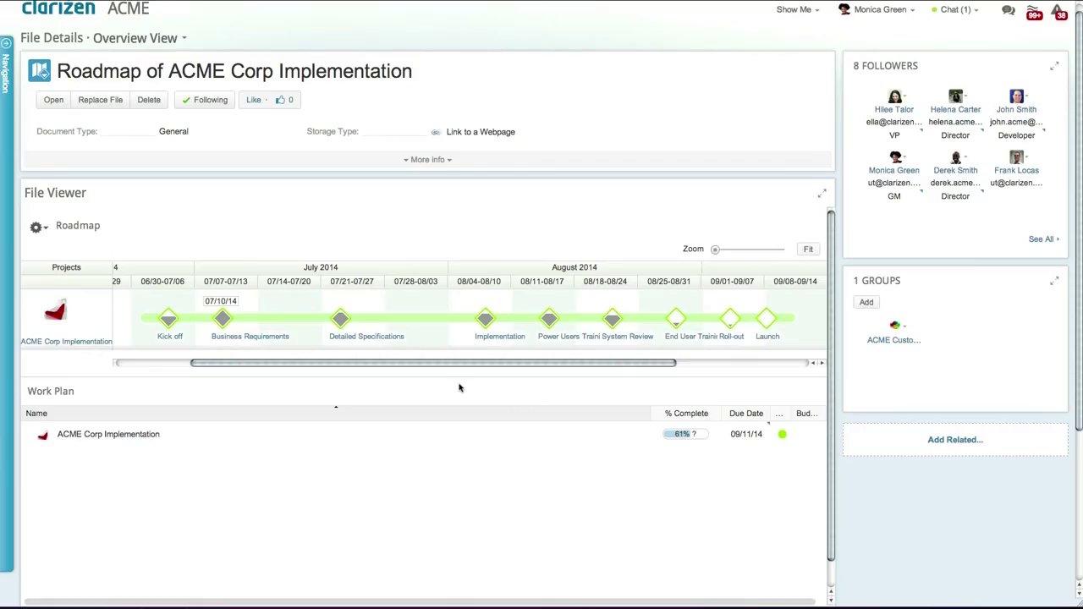
pyautogui.moveTo(1077, 338); pyautogui.dragTo(1080, 530)
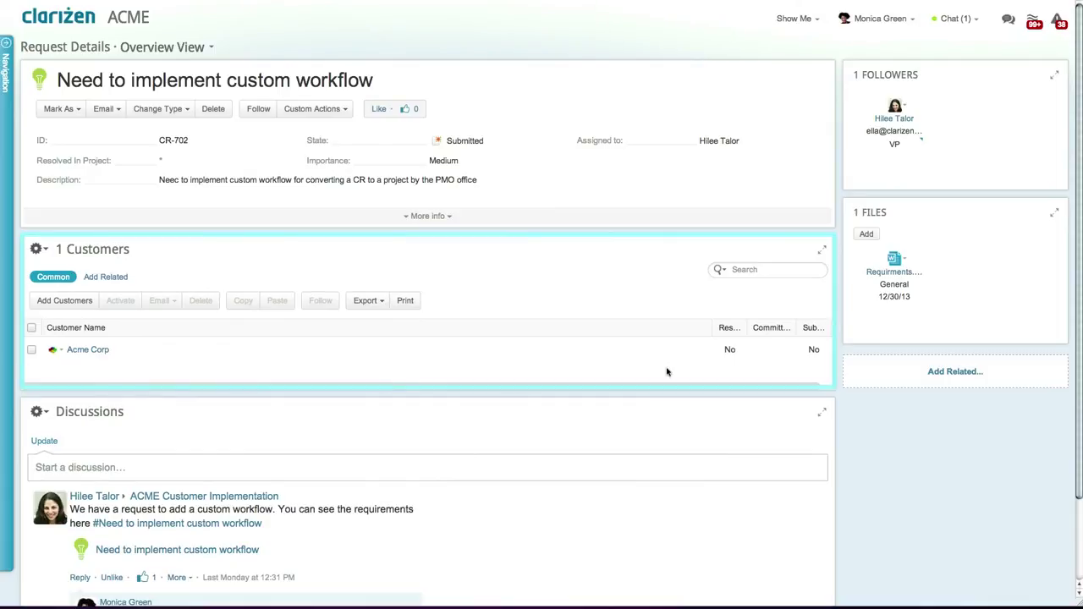
# - Mark the custom workflow request's resolution as committed for Acme Corp, with December 19, 2013 as the commitment date
pyautogui.click(724, 354)
pyautogui.click(720, 352)
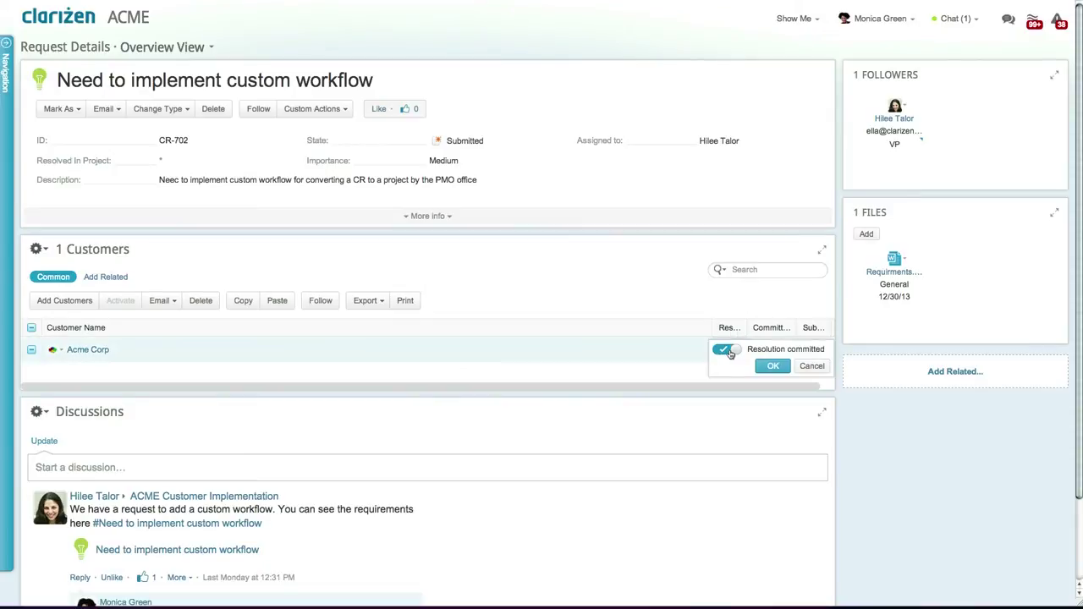
pyautogui.click(770, 363)
pyautogui.click(771, 356)
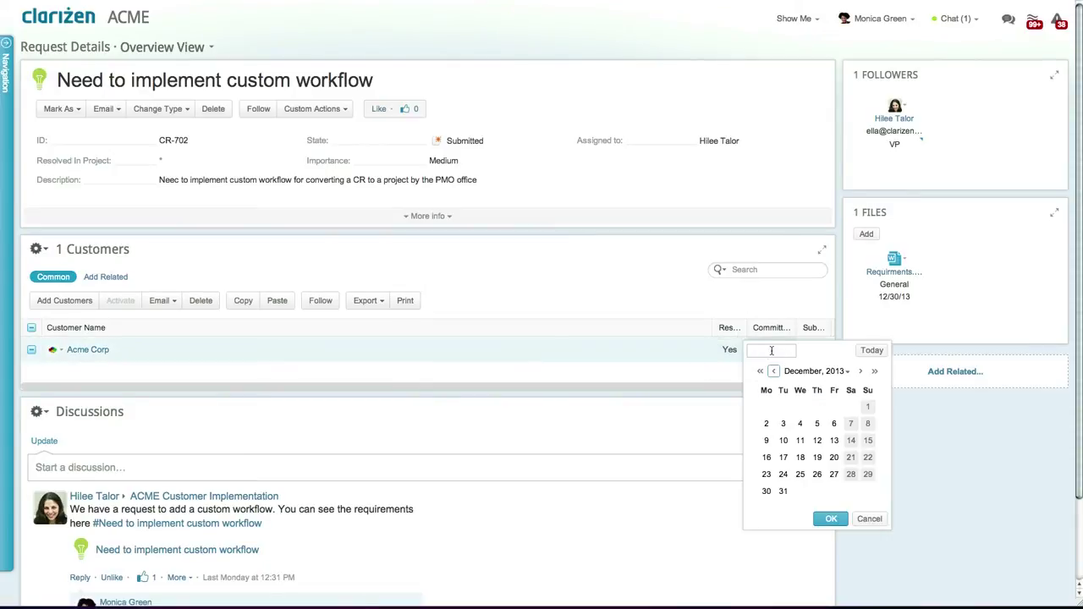
pyautogui.click(816, 457)
pyautogui.click(829, 518)
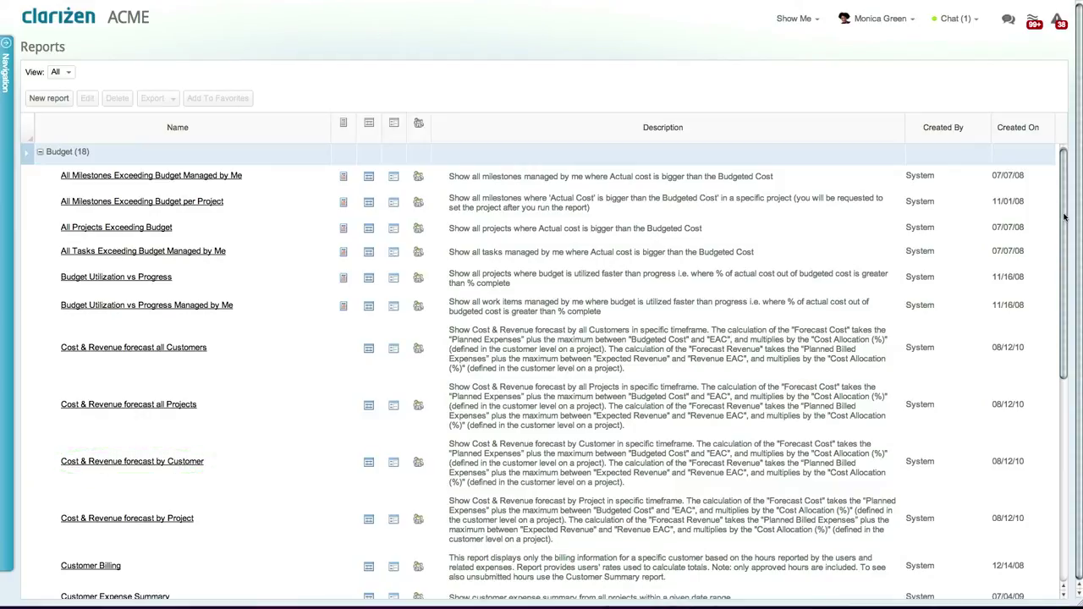
# - Run the budget report Total Due by Customer for a Selected Timeframe and choose to download it
pyautogui.moveTo(1064, 217); pyautogui.dragTo(1056, 426)
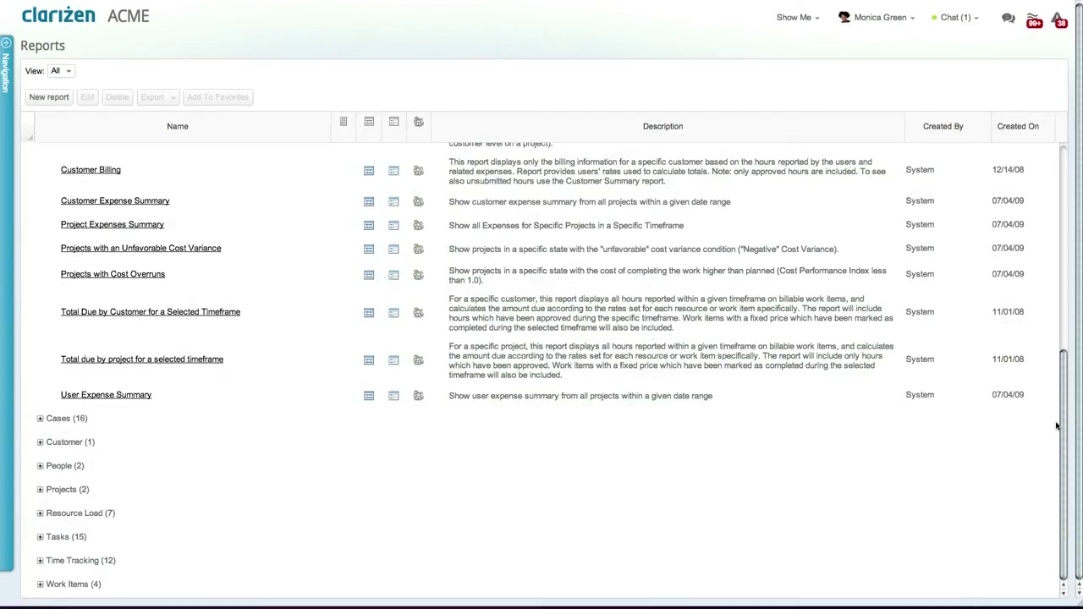
pyautogui.click(219, 314)
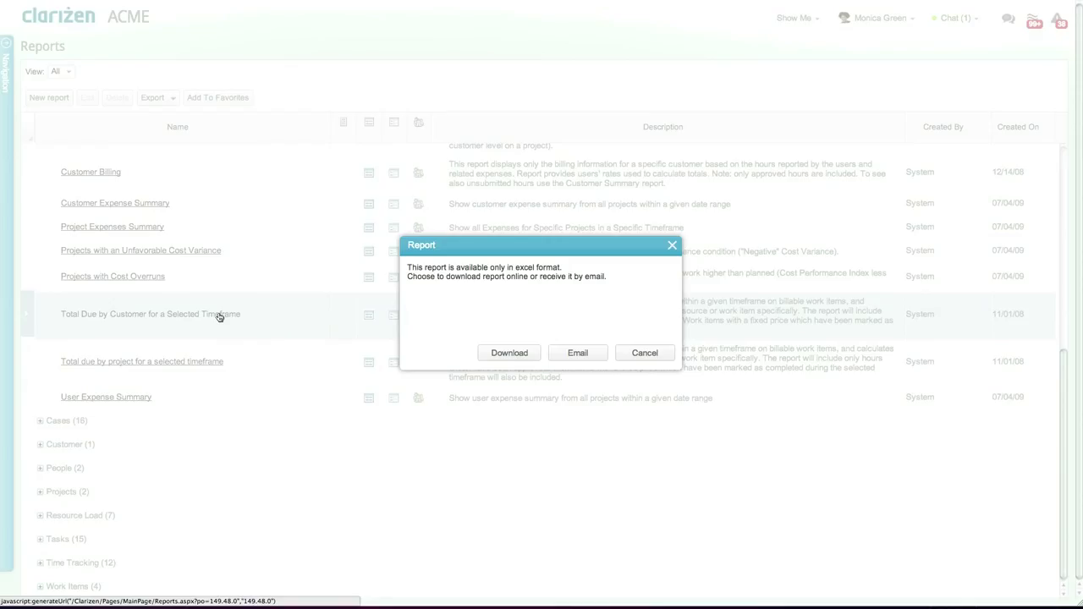
pyautogui.click(491, 353)
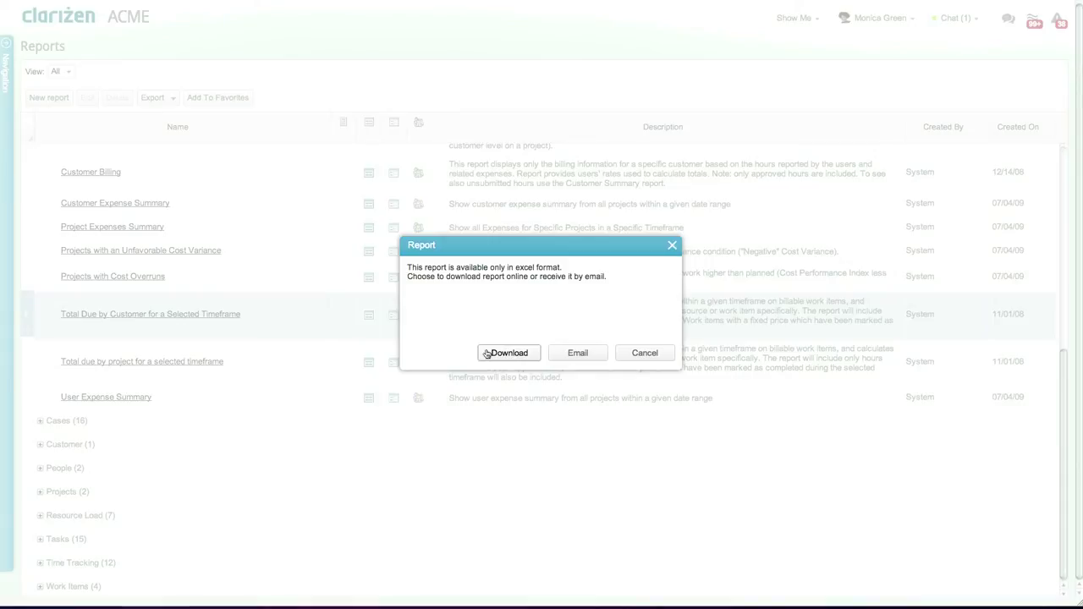
# - Filter the report by customer Acme Corp and a reported date between 12/01/13 and 01/31/13
pyautogui.write('acme')
pyautogui.press('Return')
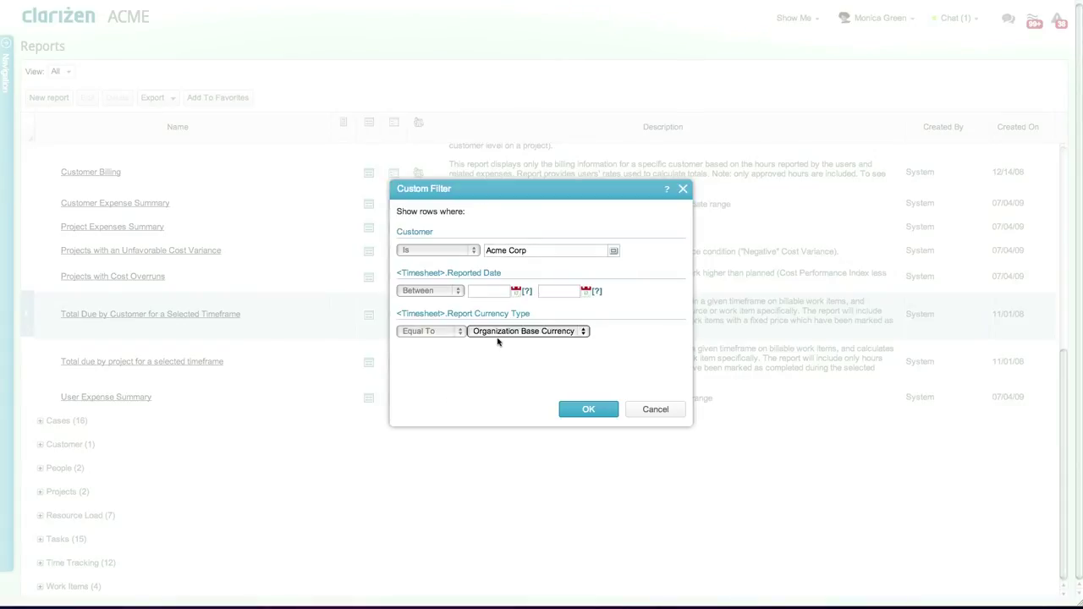
pyautogui.click(515, 292)
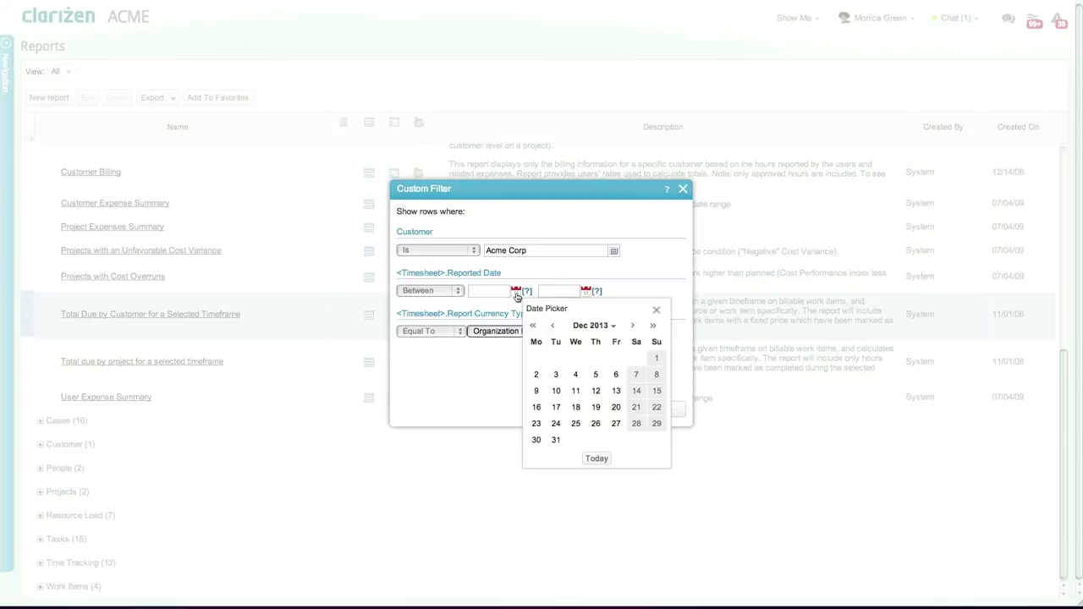
pyautogui.click(656, 361)
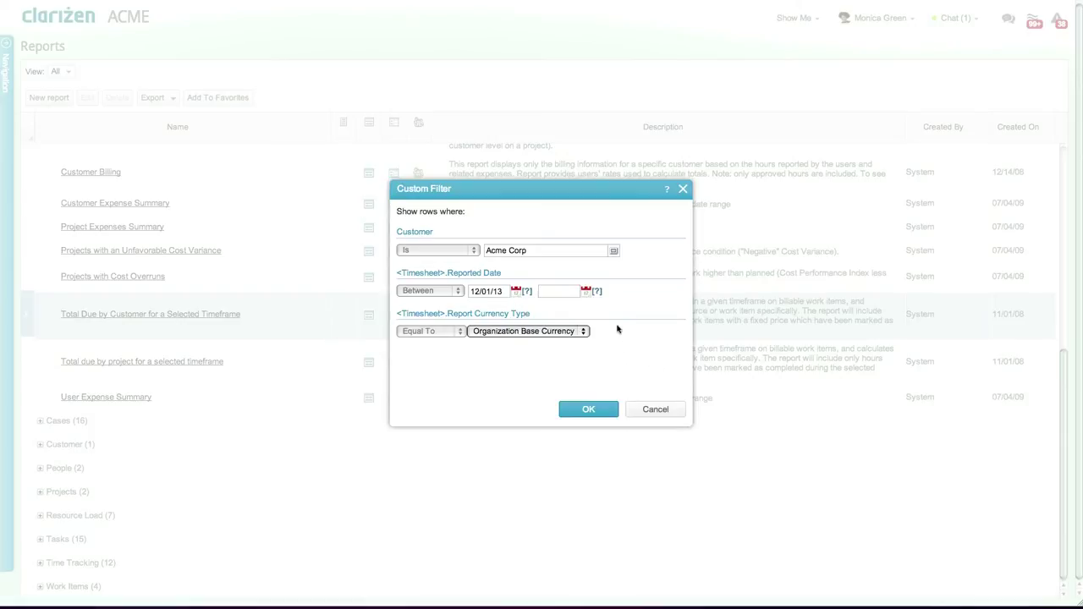
pyautogui.click(587, 294)
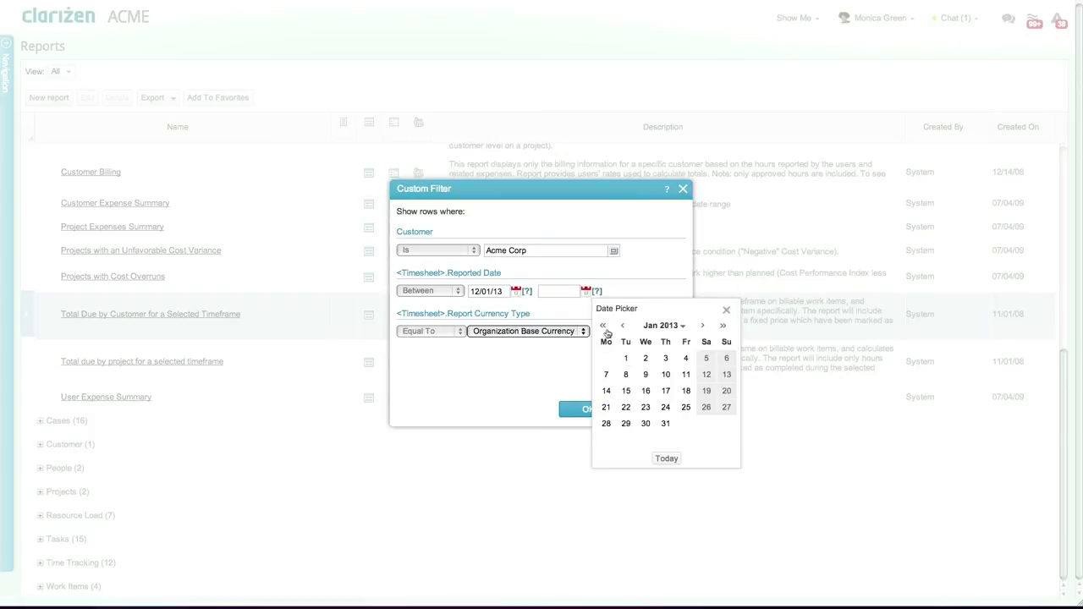
pyautogui.click(663, 424)
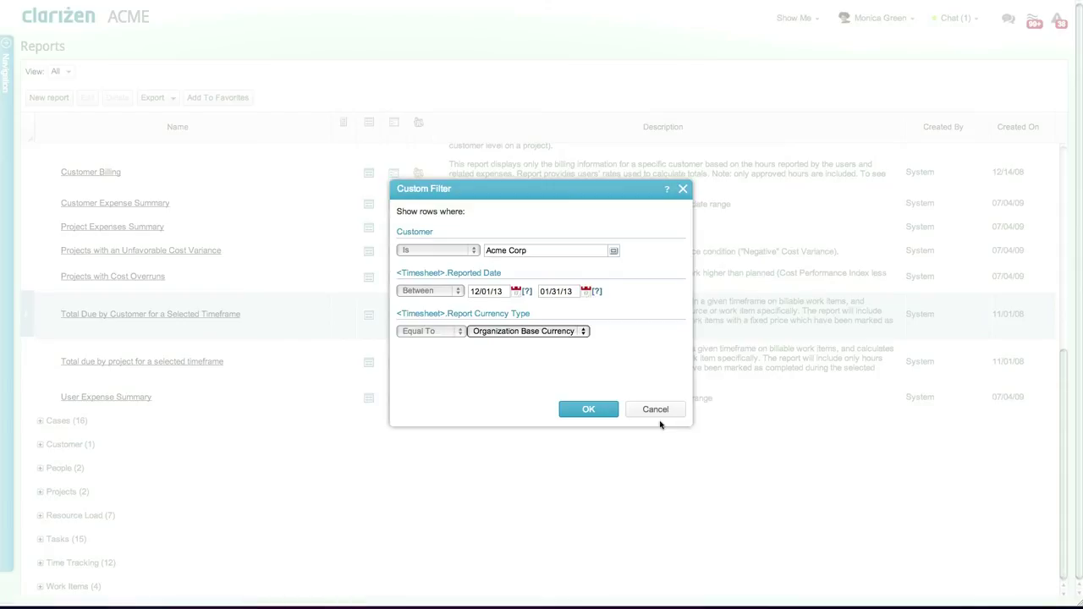